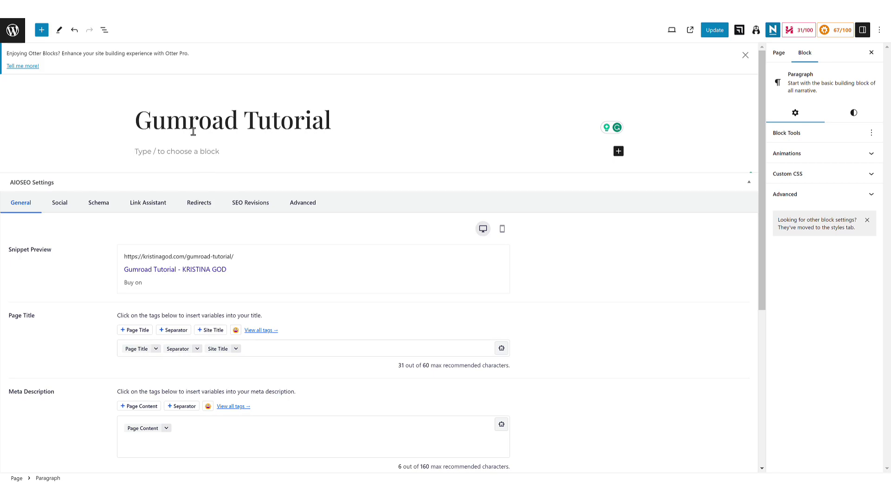
Step: Open the quick block inserter beside the empty block to reach Custom HTML
{"action": "left_click", "coordinate": [619, 152]}
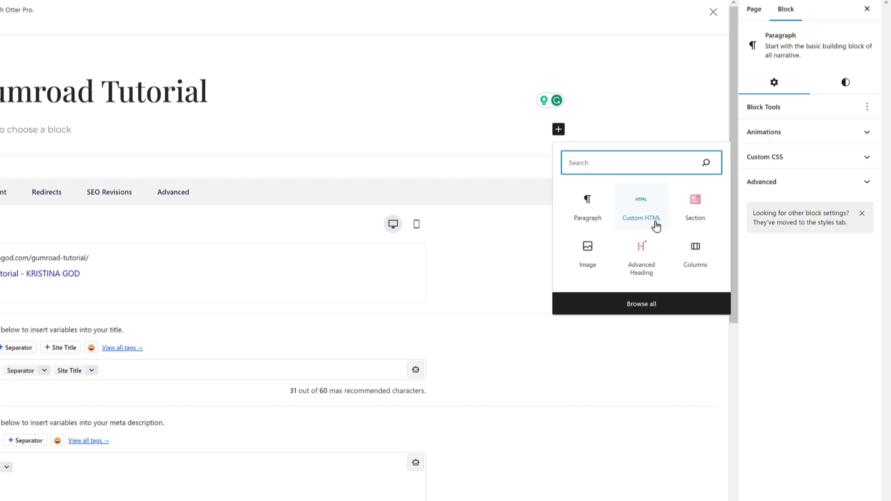
Step: Open a new Chrome tab and search for 'html hypertext'
{"action": "key", "text": "ctrl+t"}
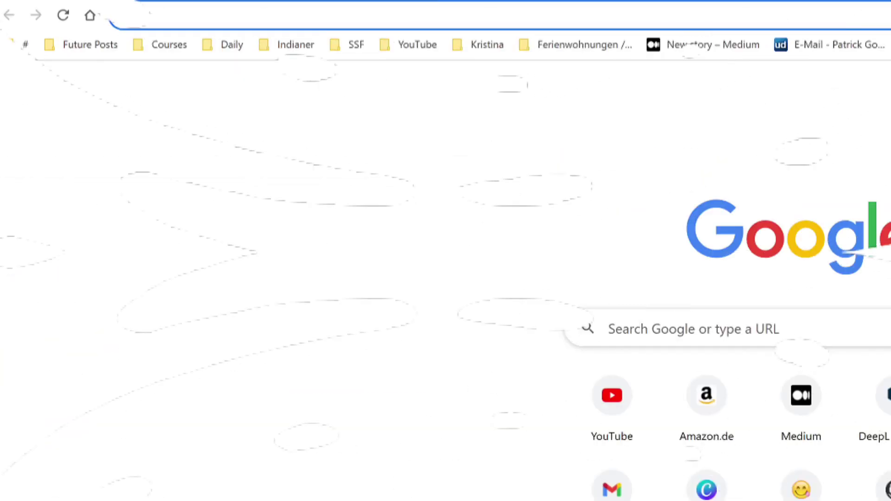
{"action": "type", "text": "html hyp"}
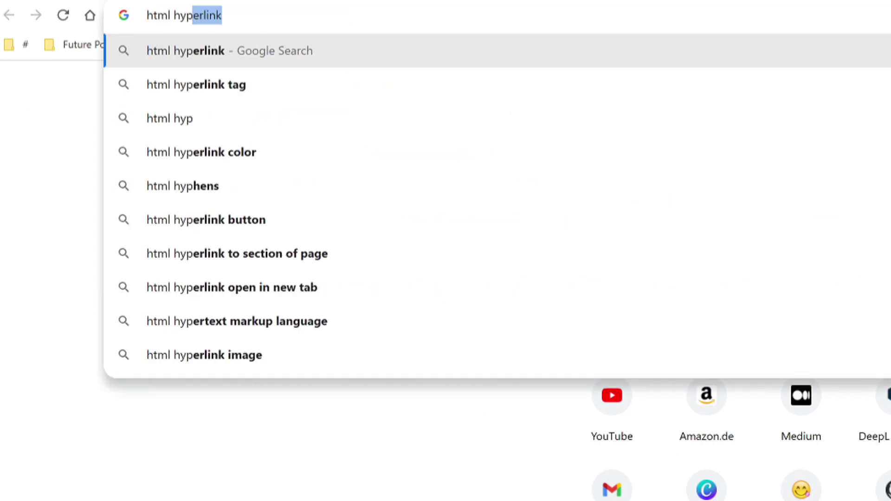
{"action": "type", "text": "ertext"}
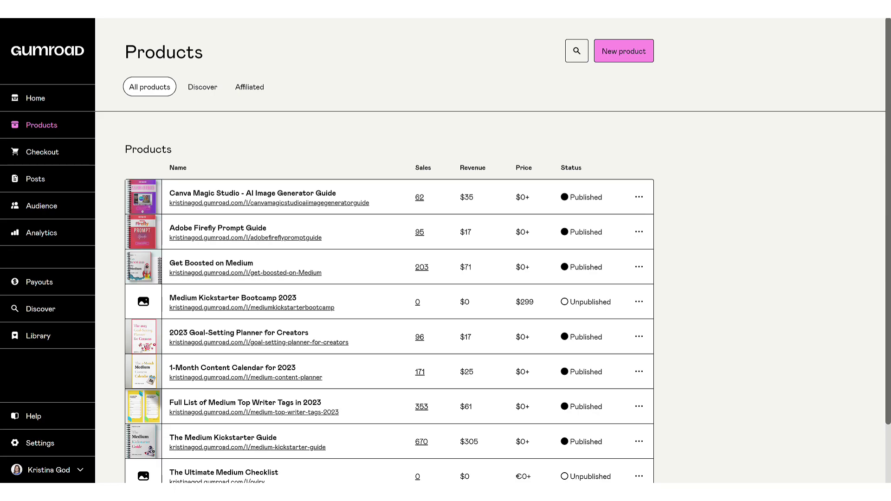
Step: Go to app.gumroad.com/widgets to load Gumroad's Widgets page
{"action": "key", "text": "ctrl+l"}
{"action": "type", "text": "app.gumroad.com/wi"}
{"action": "key", "text": "Return"}
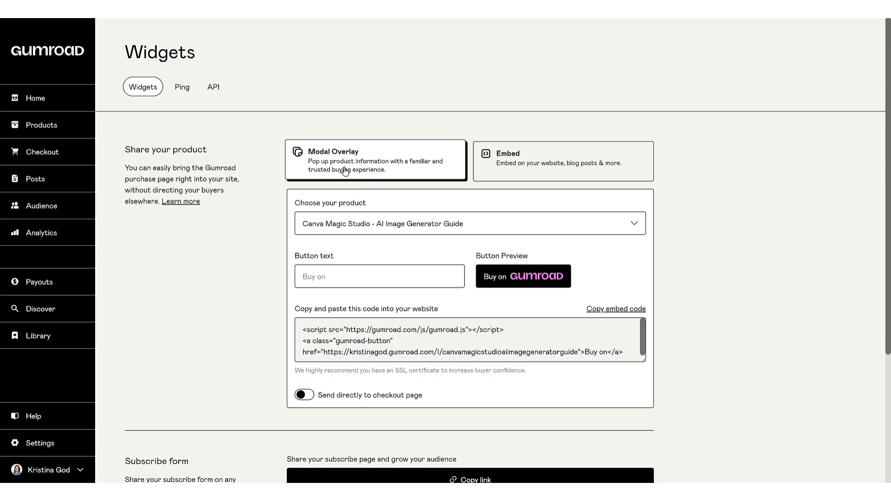
Step: Choose Get Boosted on Medium as the overlay widget's product
{"action": "scroll", "coordinate": [268, 184], "scroll_direction": "down", "scroll_amount": 1}
{"action": "scroll", "coordinate": [259, 221], "scroll_direction": "down", "scroll_amount": 1}
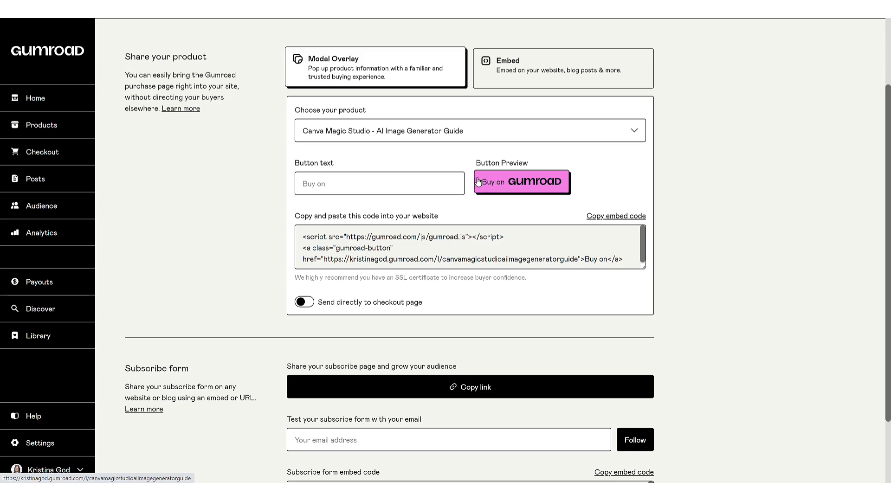
{"action": "left_click", "coordinate": [421, 180]}
{"action": "left_click", "coordinate": [367, 133]}
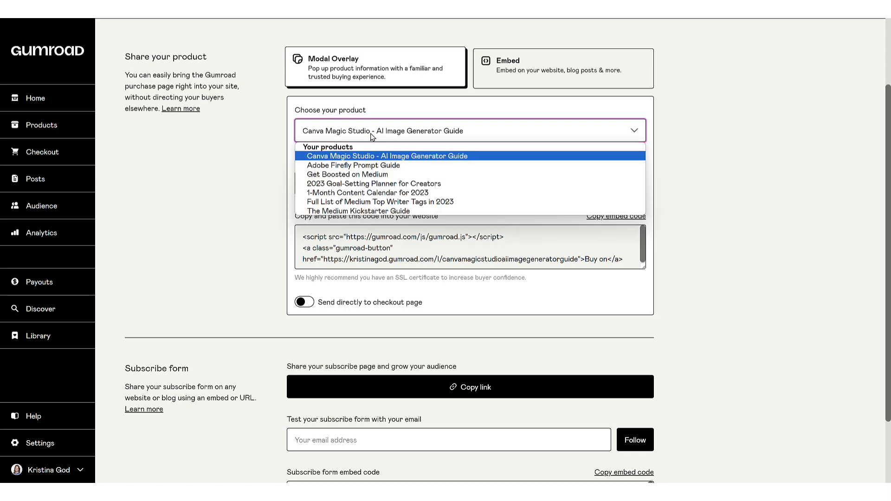
{"action": "left_click", "coordinate": [363, 177]}
Step: Change the buy button text to 'Get it on'
{"action": "left_click", "coordinate": [357, 183]}
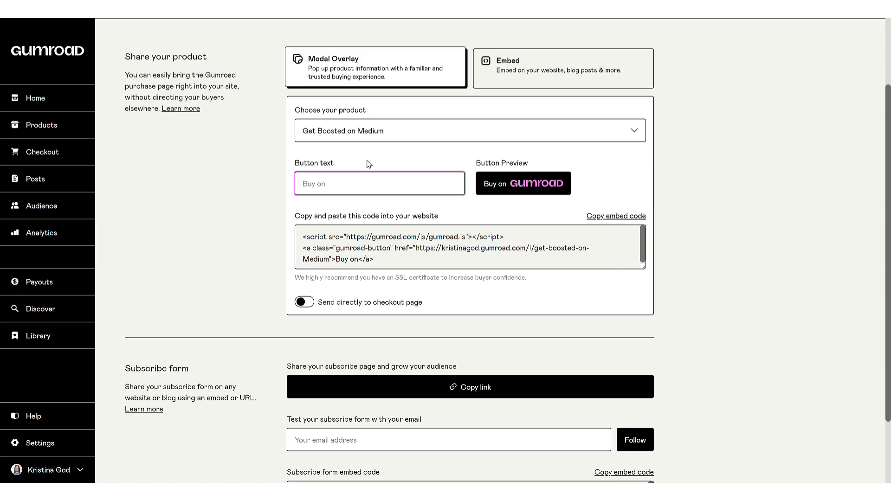
{"action": "type", "text": "Get t"}
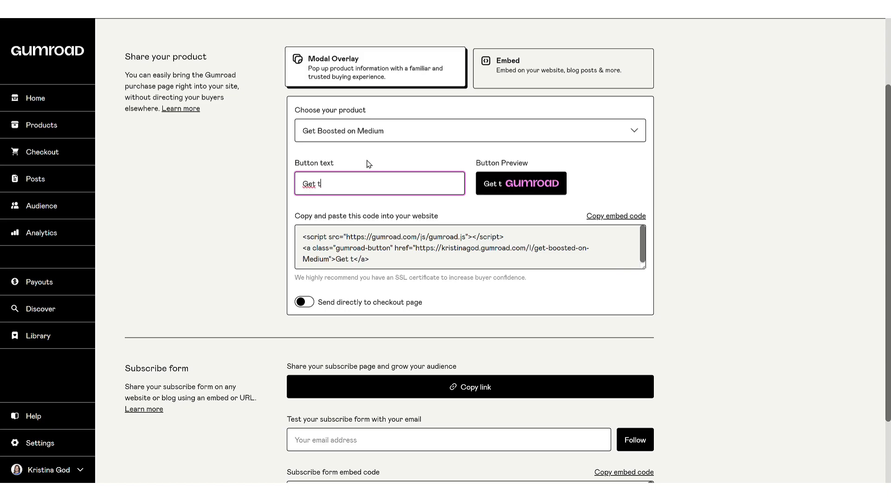
{"action": "key", "text": "BackSpace"}
{"action": "type", "text": "it on"}
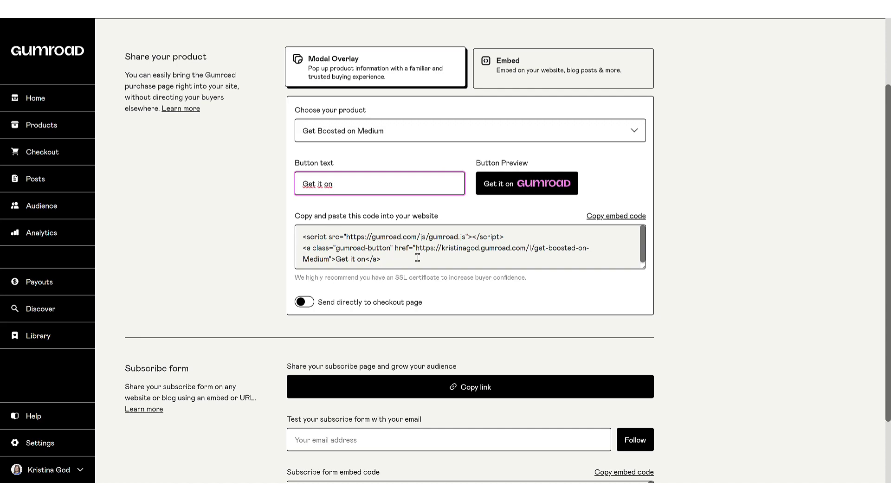
Step: Paste the copied overlay embed code into the Custom HTML block and preview the 'Get it on' button
{"action": "left_click", "coordinate": [609, 221]}
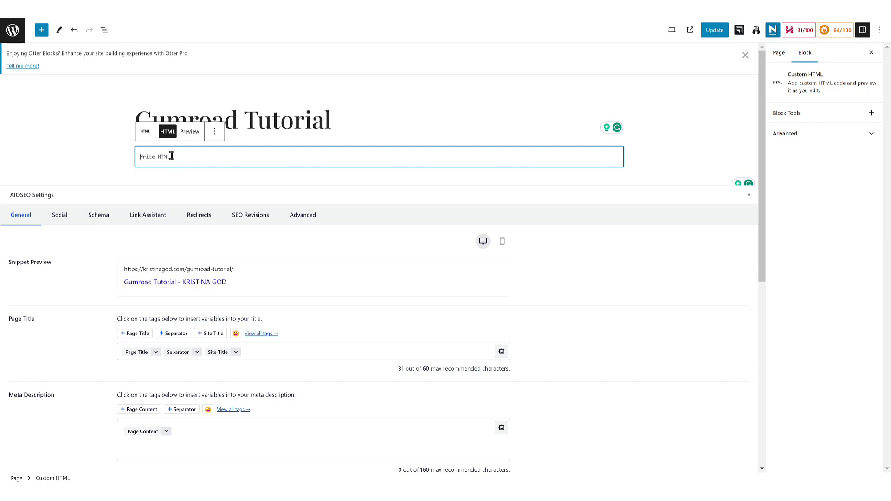
{"action": "key", "text": "ctrl+v"}
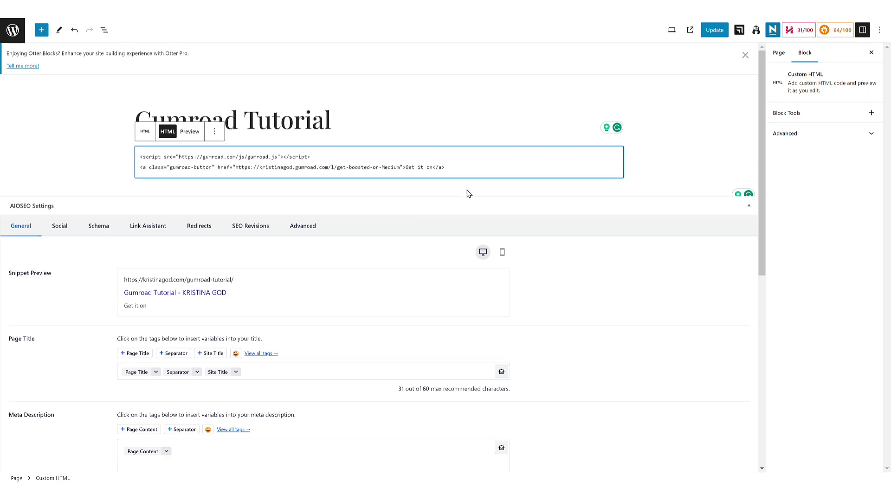
{"action": "left_click", "coordinate": [189, 131]}
{"action": "left_click", "coordinate": [379, 128]}
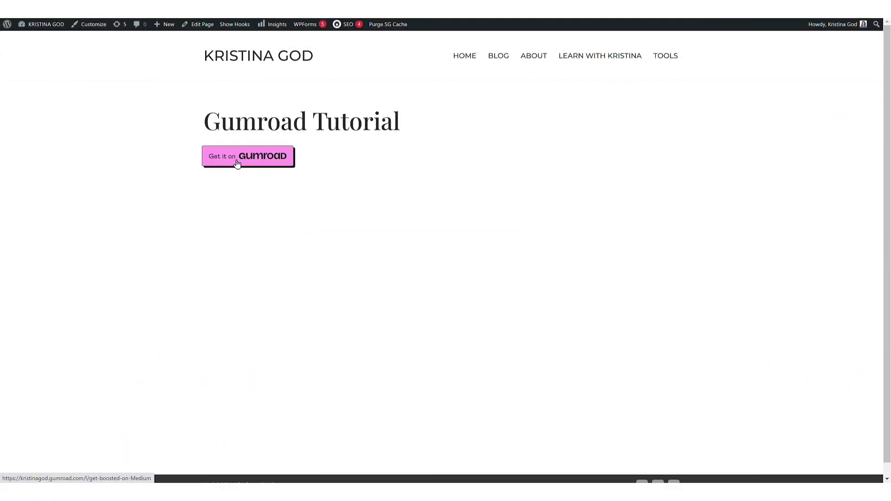
Step: On the live page, open the Get Boosted on Medium overlay and select the Name a fair price field
{"action": "left_click", "coordinate": [250, 164]}
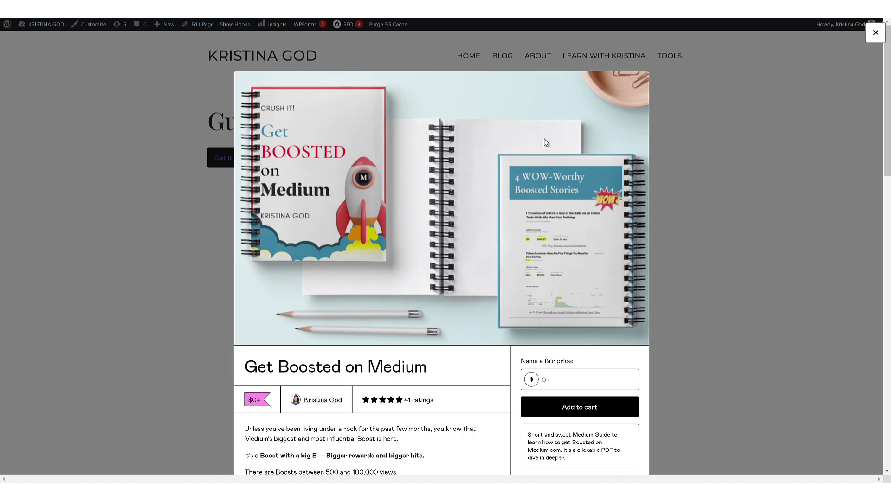
{"action": "scroll", "coordinate": [546, 141], "scroll_direction": "down", "scroll_amount": 4}
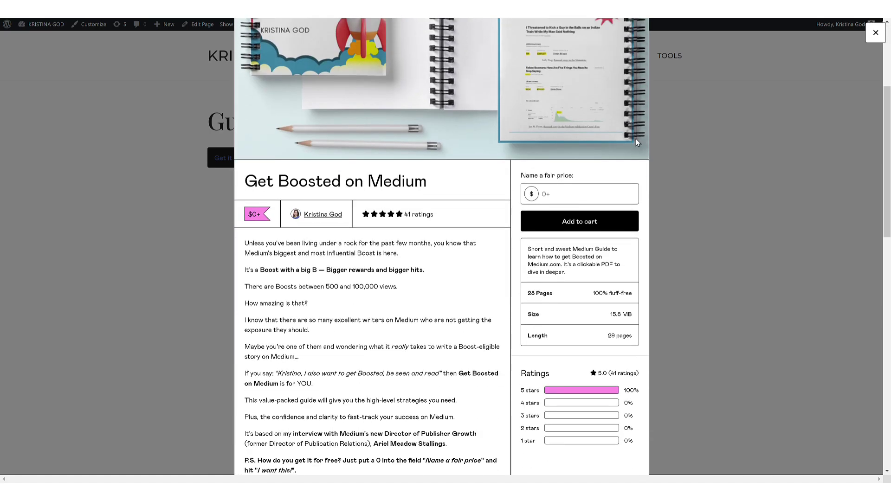
{"action": "left_click", "coordinate": [560, 193]}
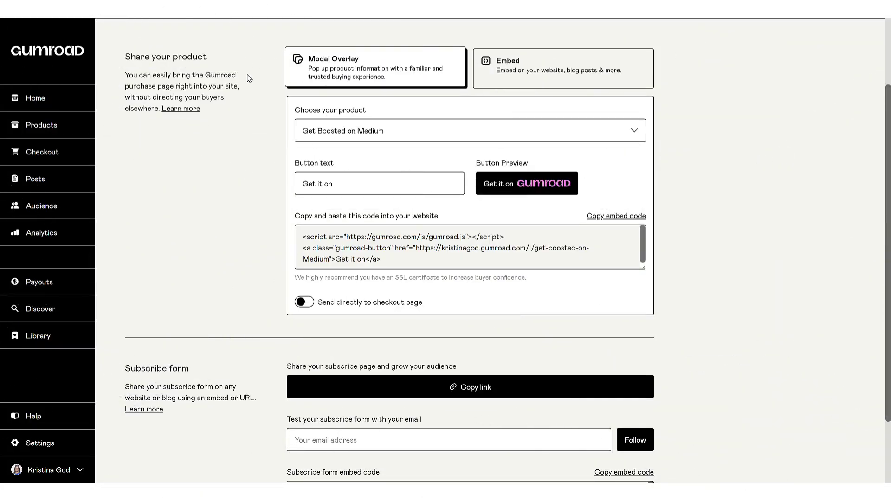
Step: Switch the widget to embedding the full product page and enlarge the embed code box
{"action": "left_click", "coordinate": [535, 69]}
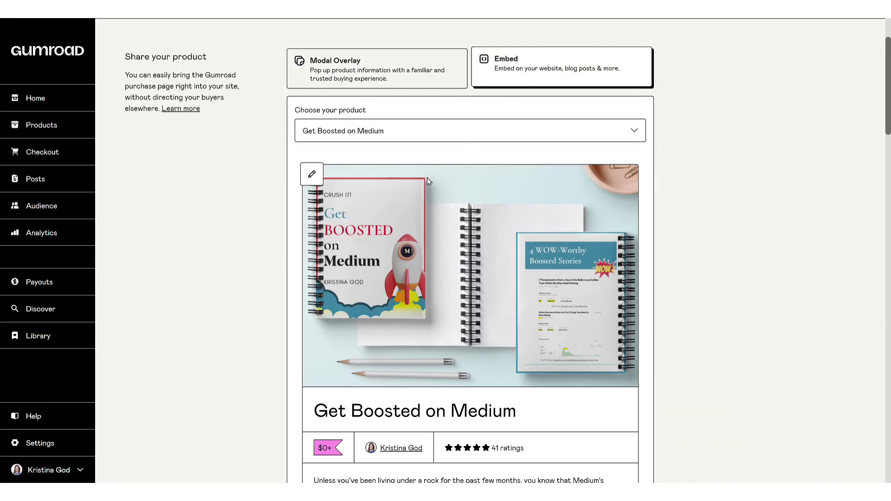
{"action": "scroll", "coordinate": [427, 178], "scroll_direction": "down", "scroll_amount": 12}
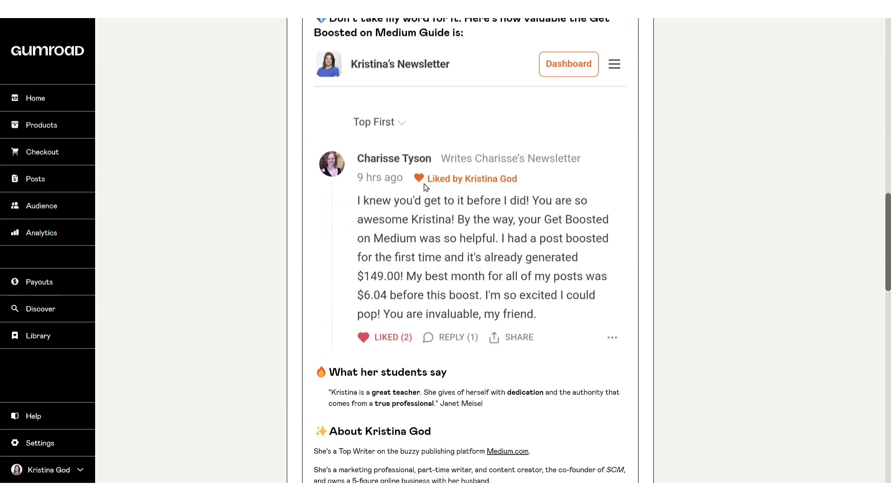
{"action": "scroll", "coordinate": [425, 187], "scroll_direction": "down", "scroll_amount": 4}
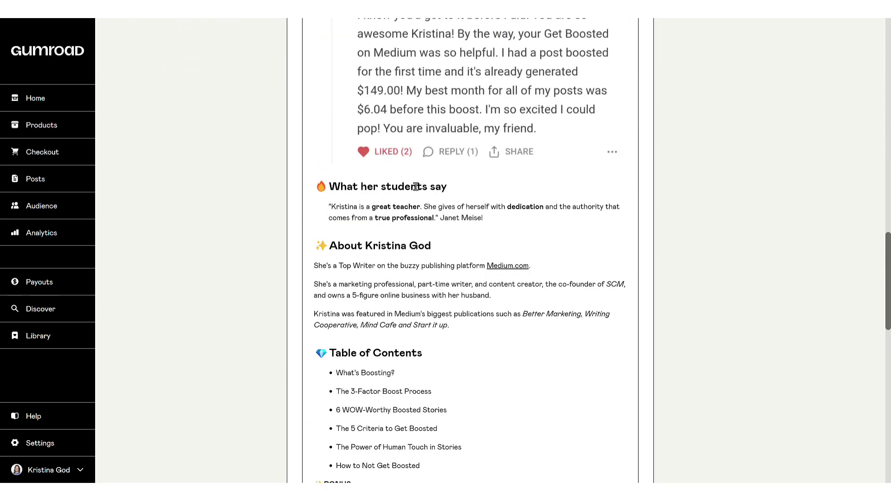
{"action": "scroll", "coordinate": [415, 186], "scroll_direction": "down", "scroll_amount": 6}
{"action": "scroll", "coordinate": [417, 185], "scroll_direction": "down", "scroll_amount": 6}
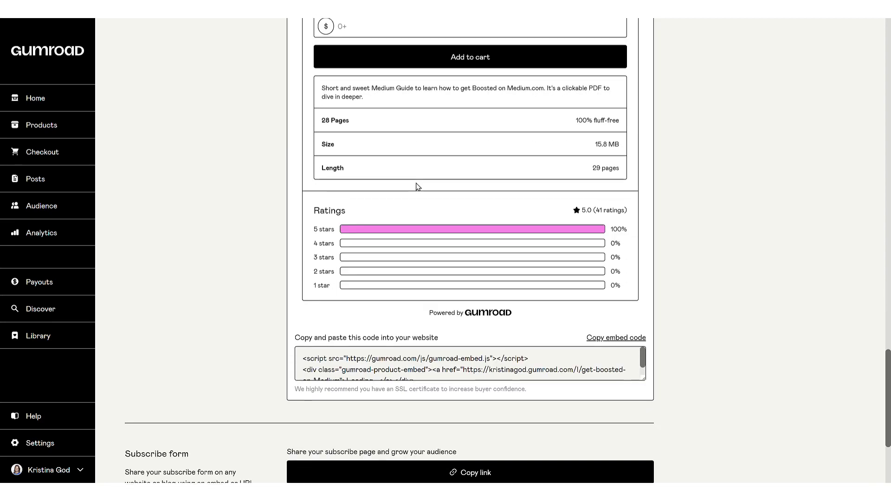
{"action": "scroll", "coordinate": [453, 263], "scroll_direction": "up", "scroll_amount": 20}
{"action": "scroll", "coordinate": [463, 260], "scroll_direction": "down", "scroll_amount": 5}
{"action": "scroll", "coordinate": [432, 218], "scroll_direction": "down", "scroll_amount": 20}
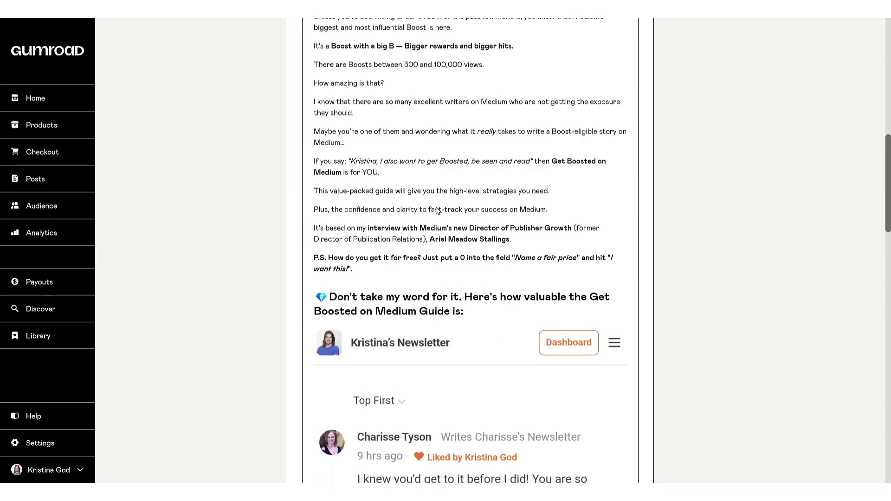
{"action": "scroll", "coordinate": [434, 218], "scroll_direction": "down", "scroll_amount": 4}
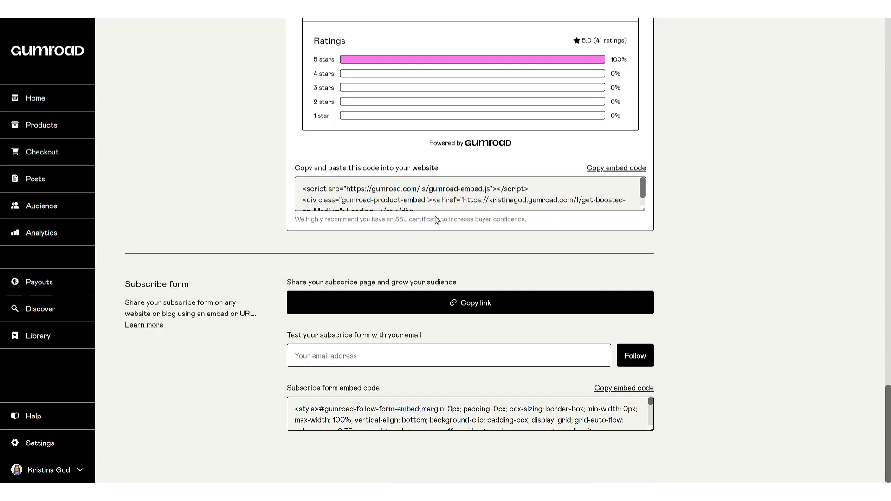
{"action": "left_click", "coordinate": [644, 210]}
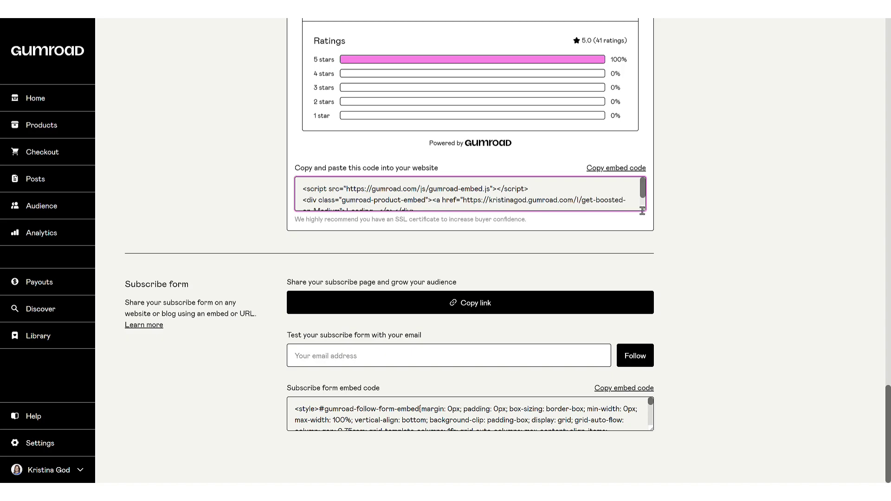
{"action": "left_click_drag", "start_coordinate": [643, 210], "coordinate": [629, 257]}
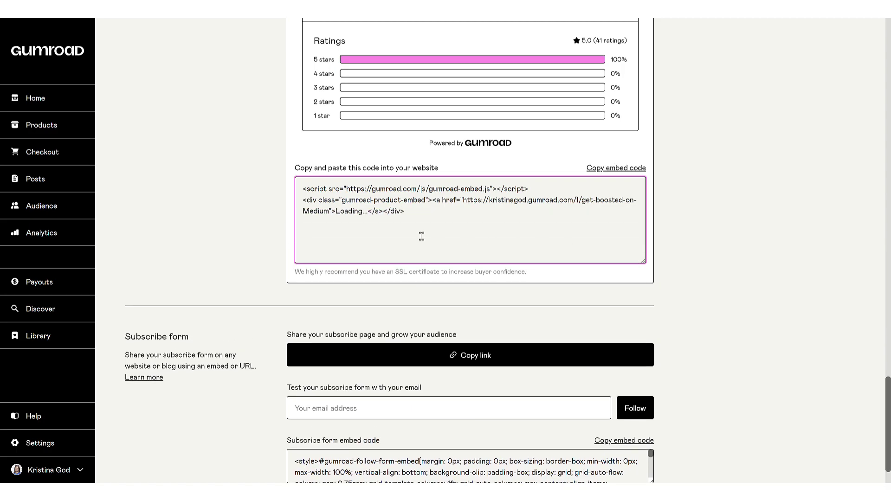
Step: Replace the Custom HTML block's button code with the copied product embed code and preview it
{"action": "left_click", "coordinate": [603, 172]}
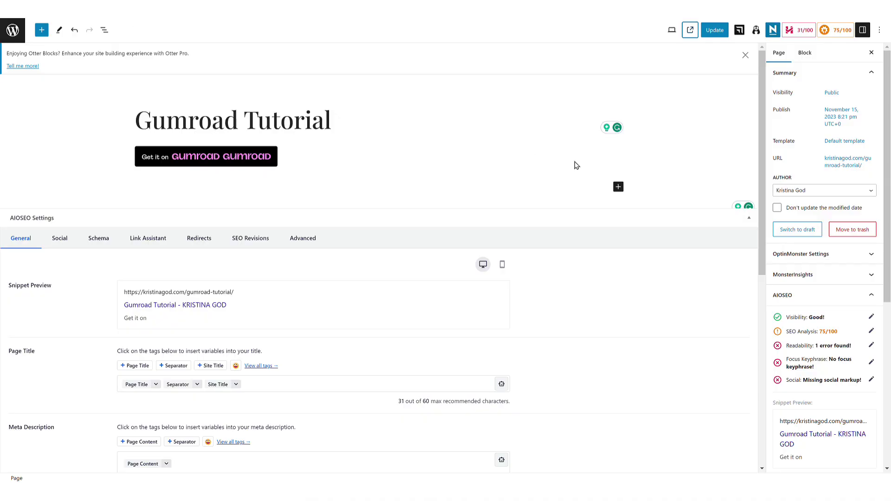
{"action": "left_click", "coordinate": [286, 160]}
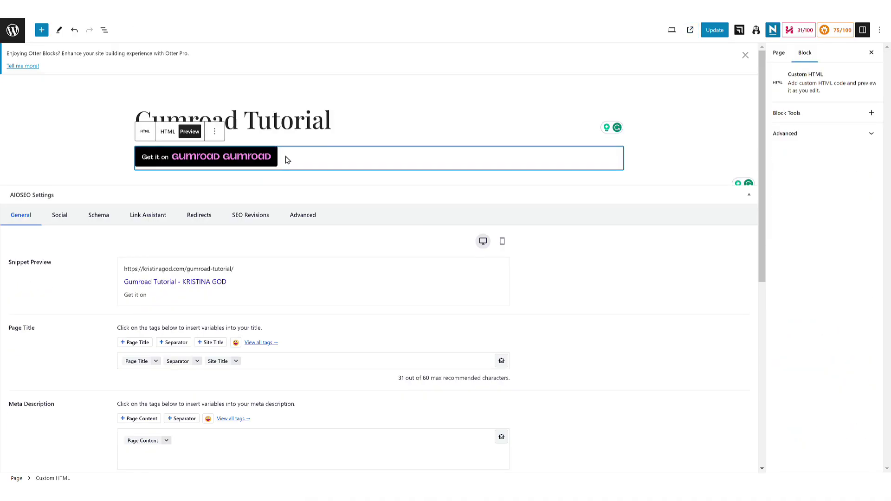
{"action": "left_click", "coordinate": [168, 132]}
{"action": "left_click", "coordinate": [180, 167]}
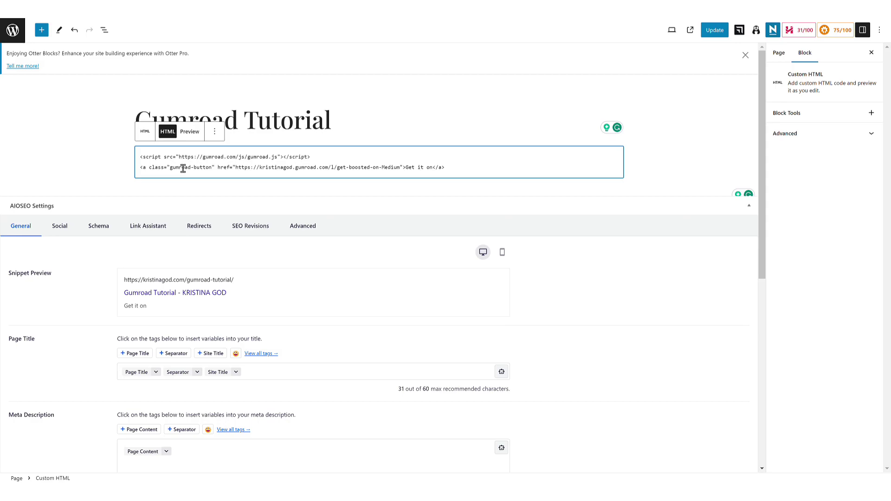
{"action": "key", "text": "ctrl+a"}
{"action": "key", "text": "ctrl+v"}
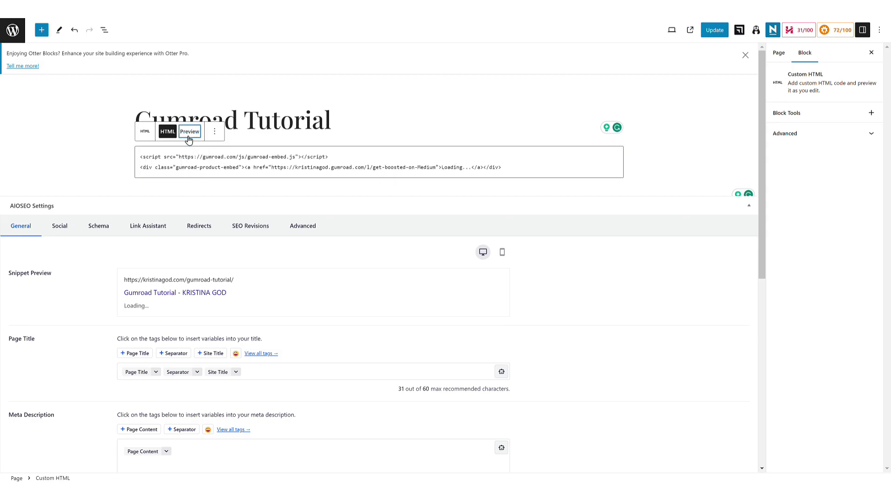
{"action": "left_click", "coordinate": [190, 132]}
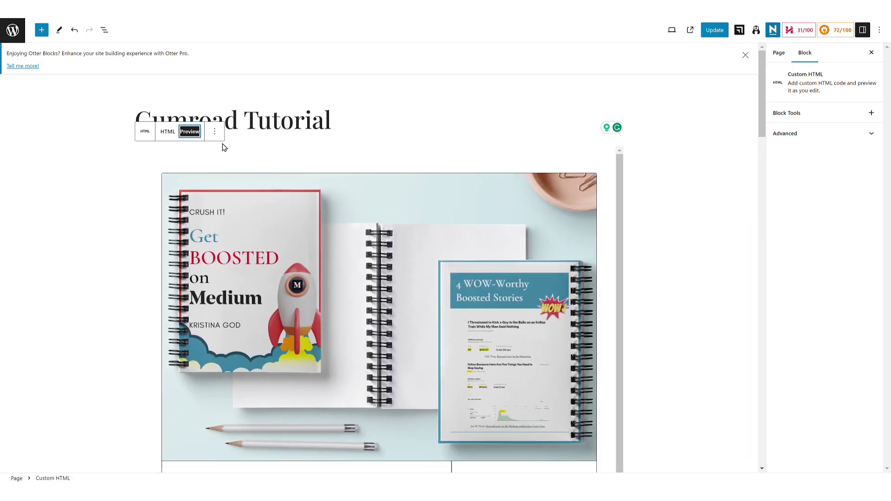
Step: Save the changes to the published Gumroad Tutorial page with Update
{"action": "left_click", "coordinate": [326, 147]}
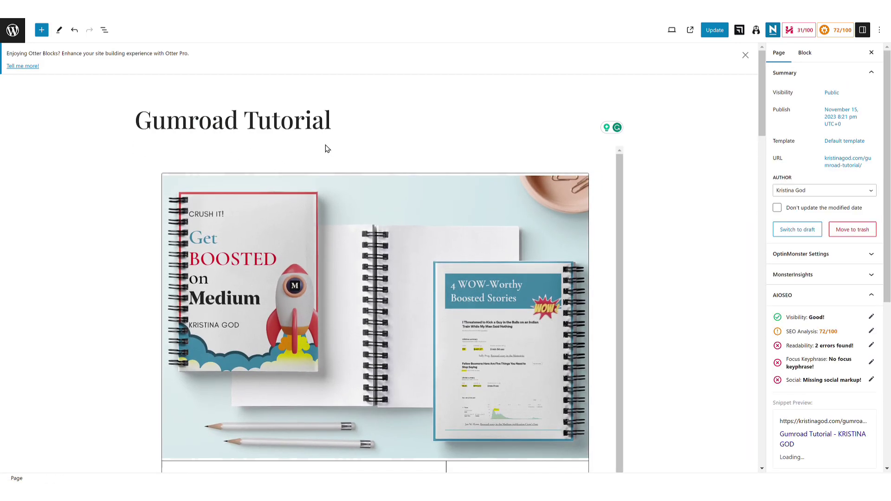
{"action": "scroll", "coordinate": [632, 221], "scroll_direction": "down", "scroll_amount": 15}
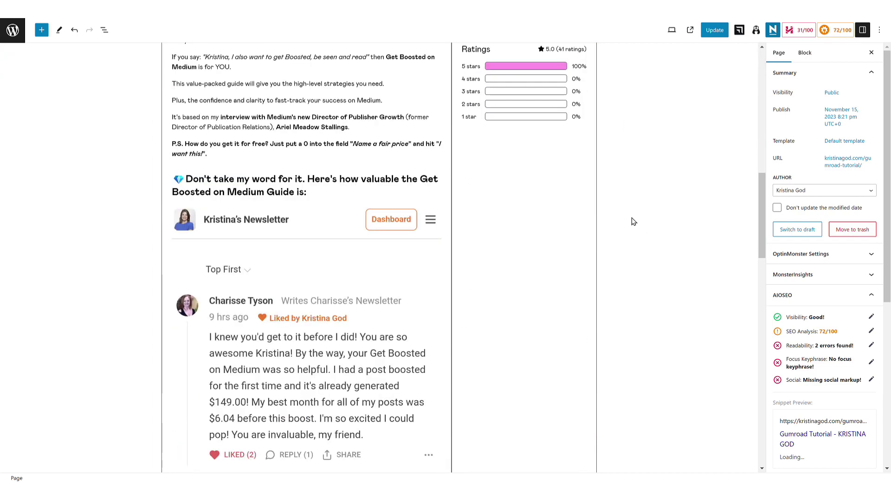
{"action": "left_click", "coordinate": [711, 31]}
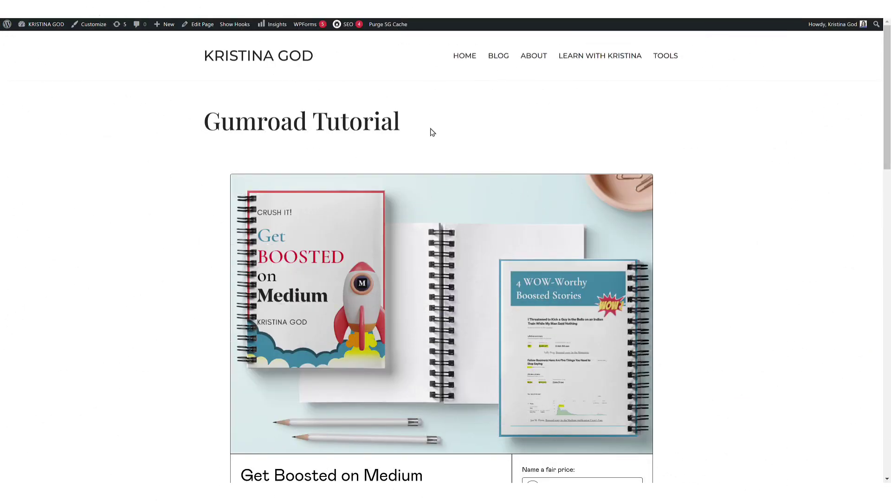
Step: Scroll through the embedded Get Boosted on Medium product on the live page
{"action": "scroll", "coordinate": [450, 134], "scroll_direction": "down", "scroll_amount": 10}
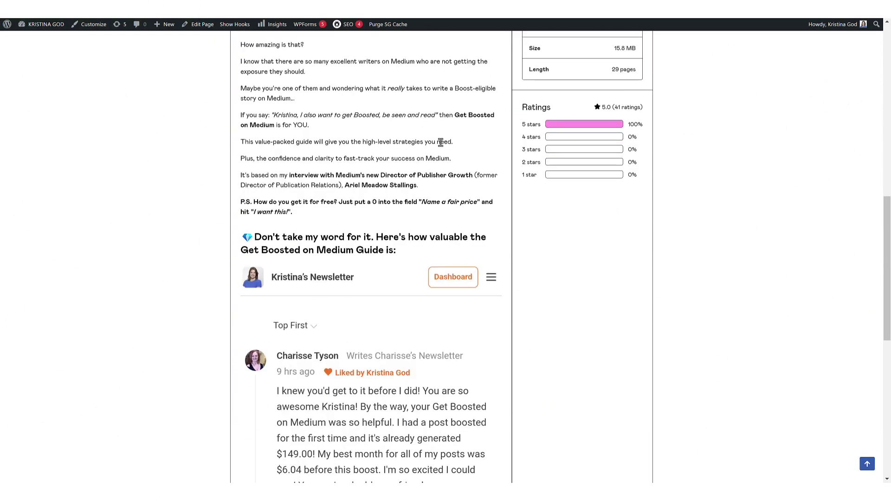
{"action": "scroll", "coordinate": [441, 143], "scroll_direction": "down", "scroll_amount": 8}
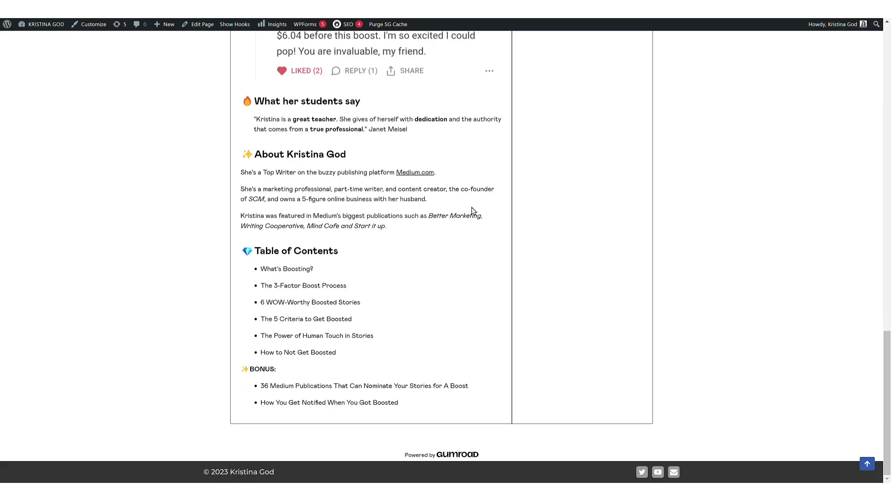
{"action": "scroll", "coordinate": [473, 212], "scroll_direction": "up", "scroll_amount": 18}
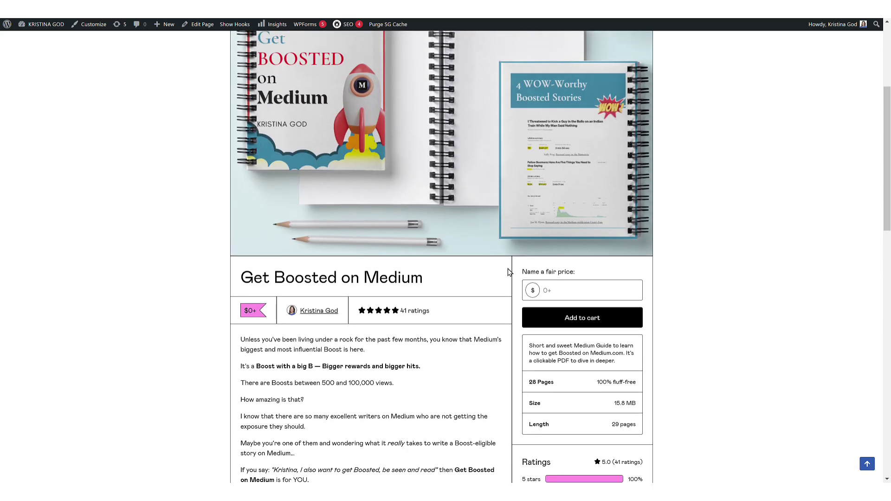
{"action": "scroll", "coordinate": [508, 272], "scroll_direction": "up", "scroll_amount": 2}
{"action": "scroll", "coordinate": [620, 296], "scroll_direction": "down", "scroll_amount": 3}
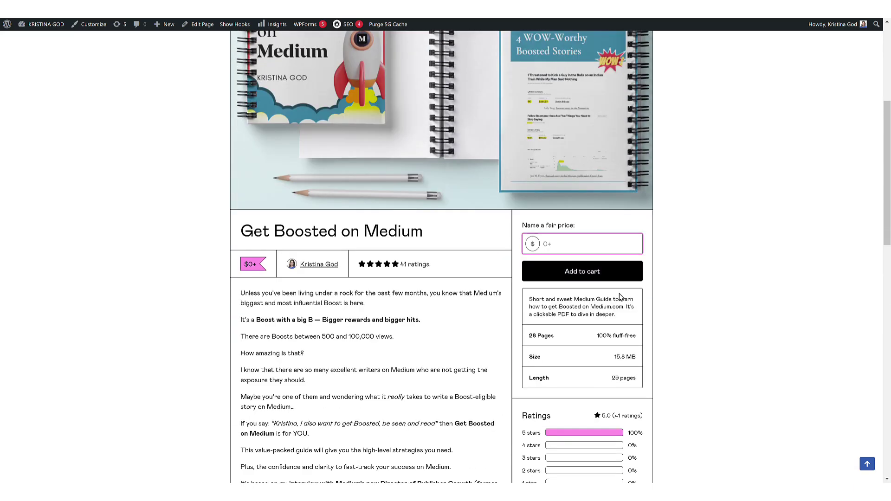